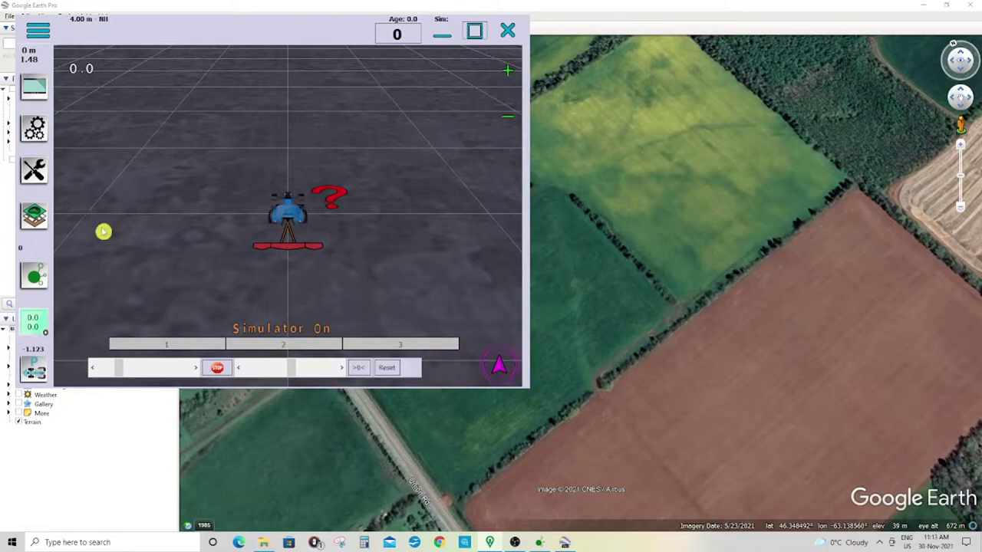
Step: Start a new AgOpenGPS field named 'Field 7' from the Field menu
{"action": "left_click", "coordinate": [36, 219]}
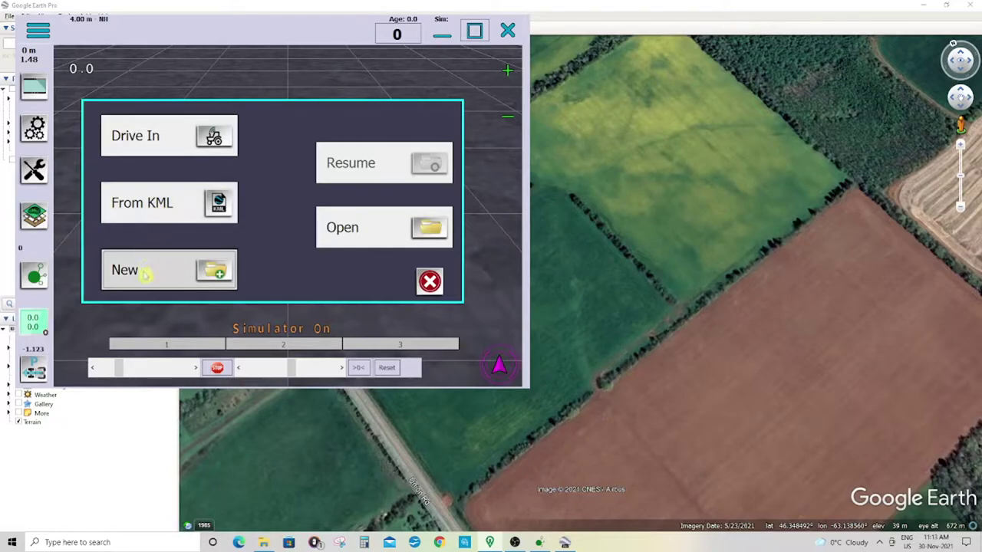
{"action": "left_click", "coordinate": [144, 275]}
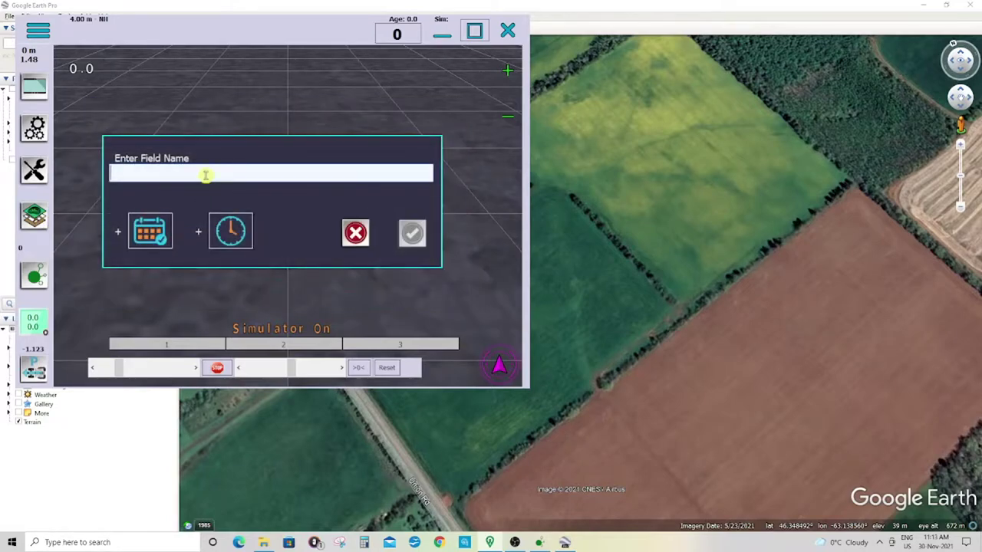
{"action": "type", "text": "Fie"}
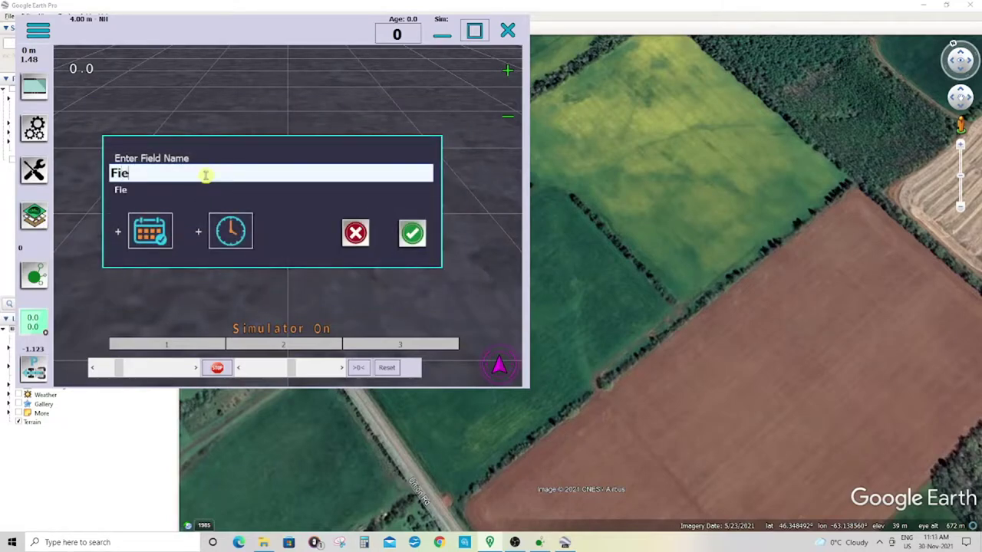
{"action": "type", "text": "ld 7"}
{"action": "left_click", "coordinate": [411, 233]}
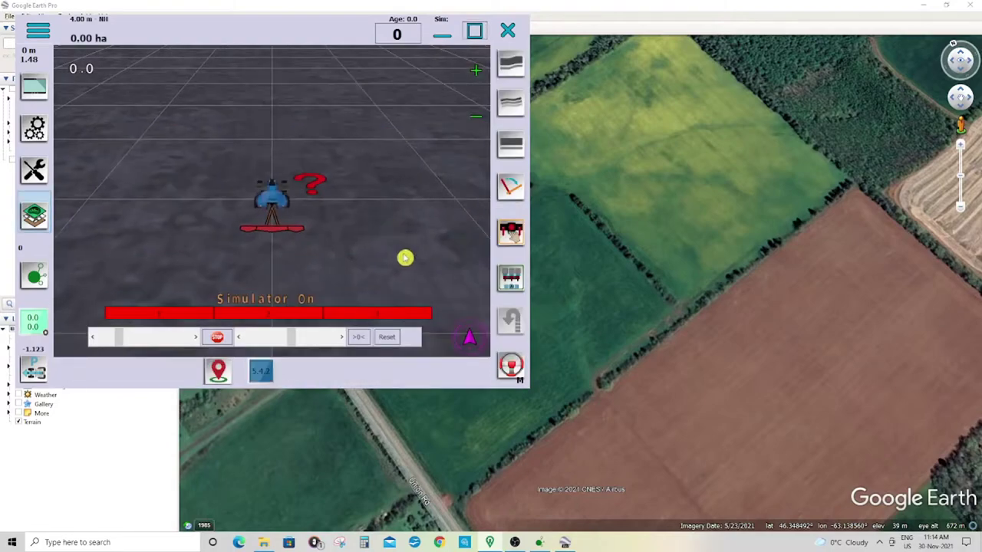
Step: Send Field 7's boundary work to Google Earth and dismiss the could-not-open-file error
{"action": "left_click", "coordinate": [40, 219]}
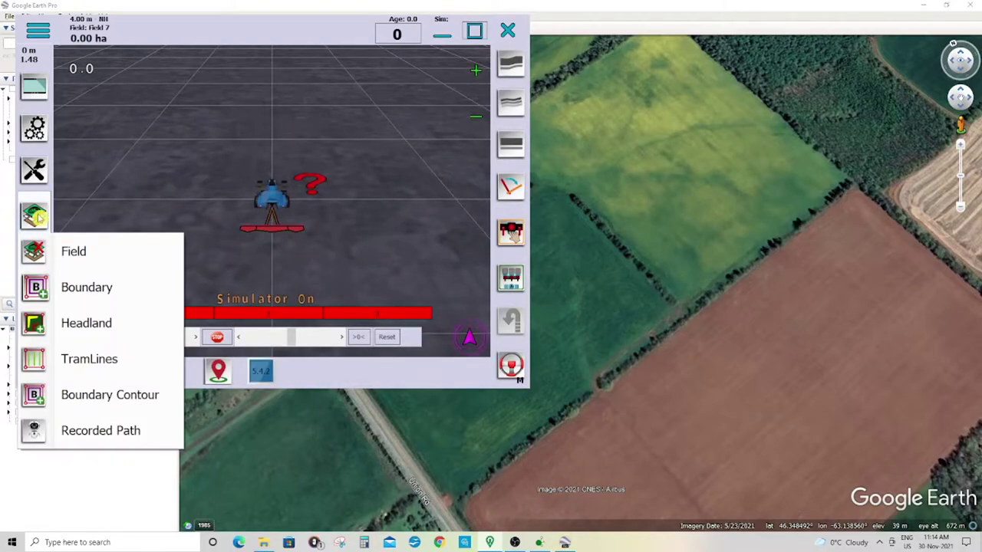
{"action": "left_click", "coordinate": [82, 292]}
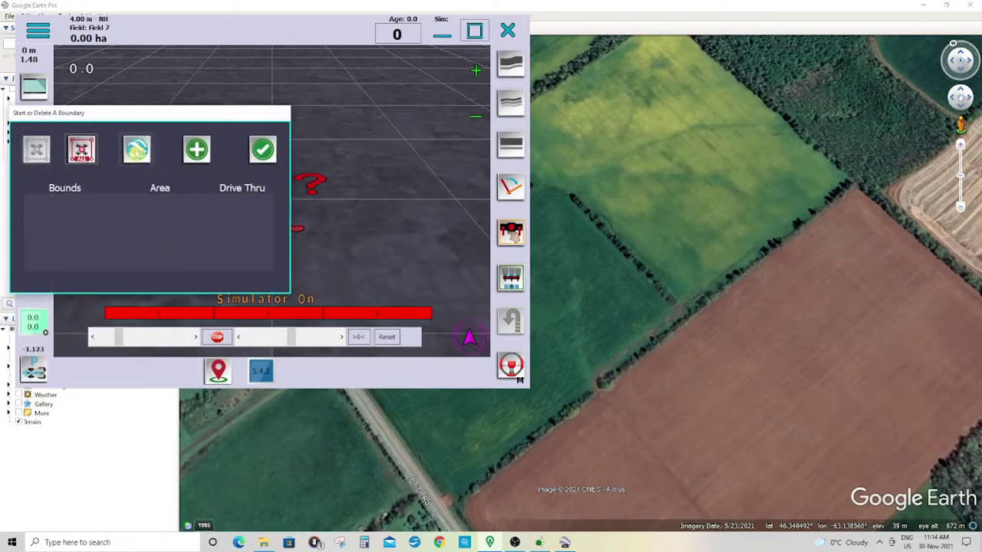
{"action": "left_click", "coordinate": [139, 151]}
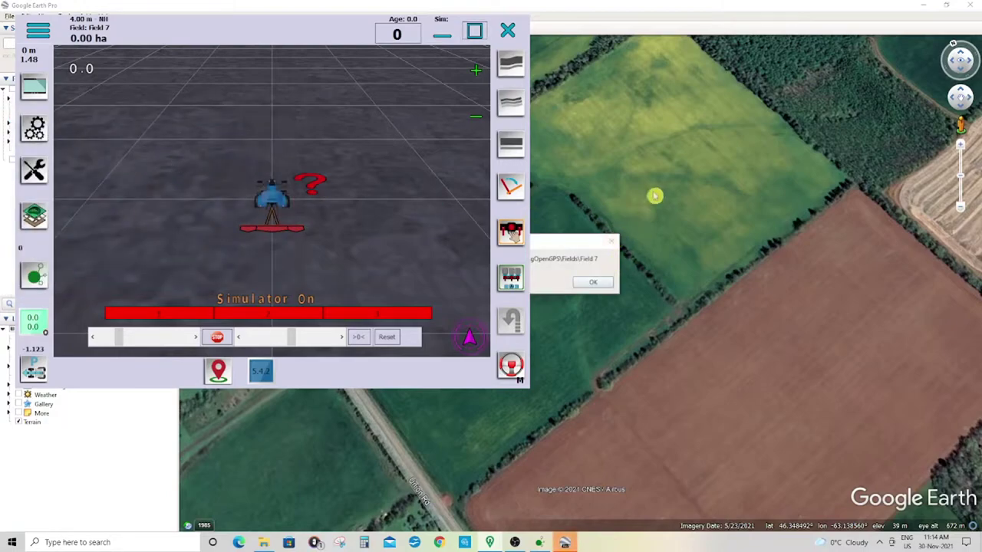
{"action": "left_click", "coordinate": [653, 190]}
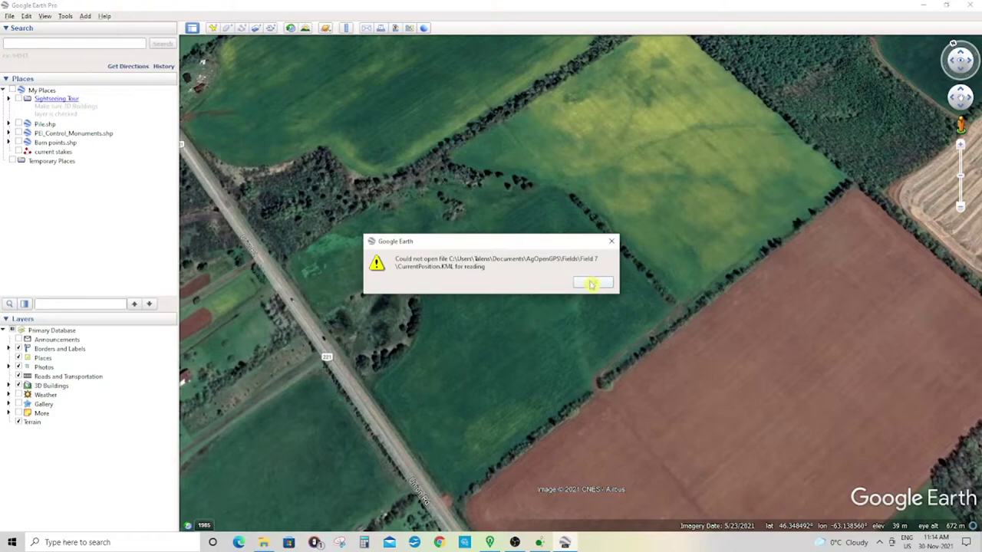
{"action": "left_click", "coordinate": [591, 284]}
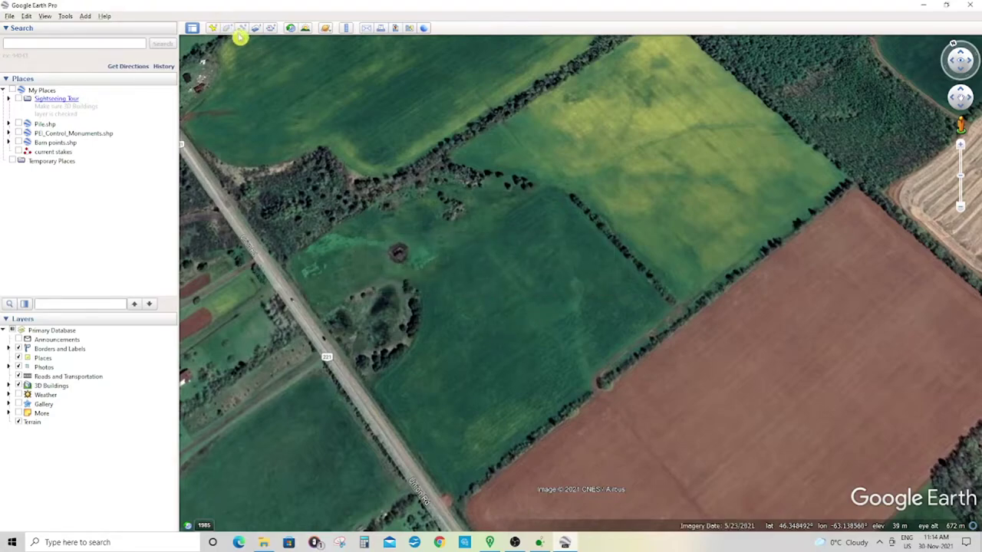
Step: Add a folder named 'Field 7 total' to My Places in Google Earth
{"action": "left_click", "coordinate": [228, 31]}
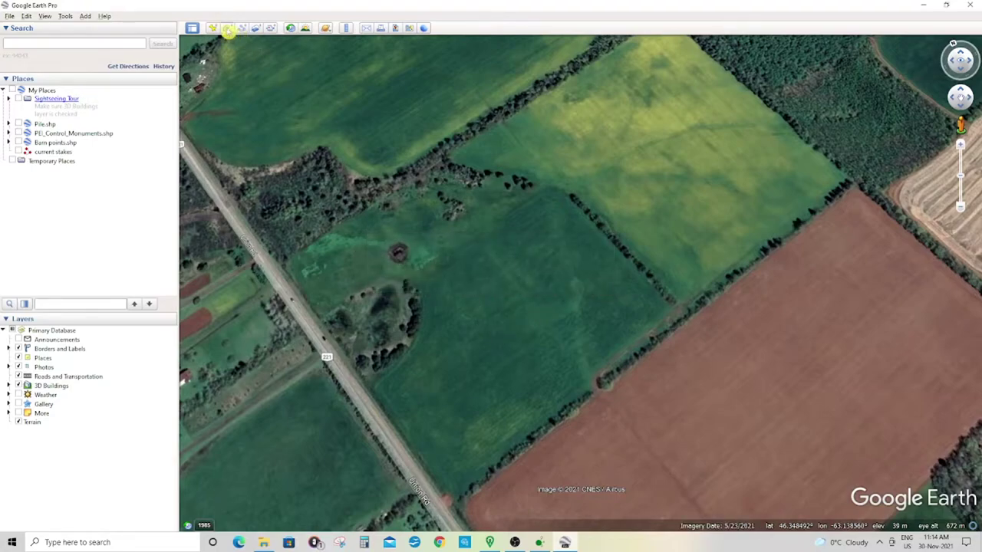
{"action": "left_click", "coordinate": [85, 16]}
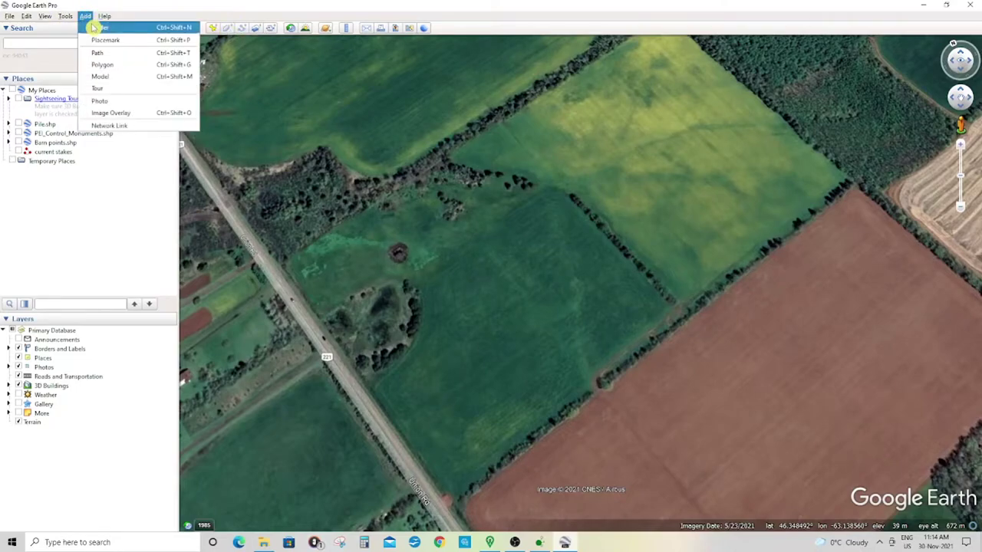
{"action": "left_click", "coordinate": [94, 27]}
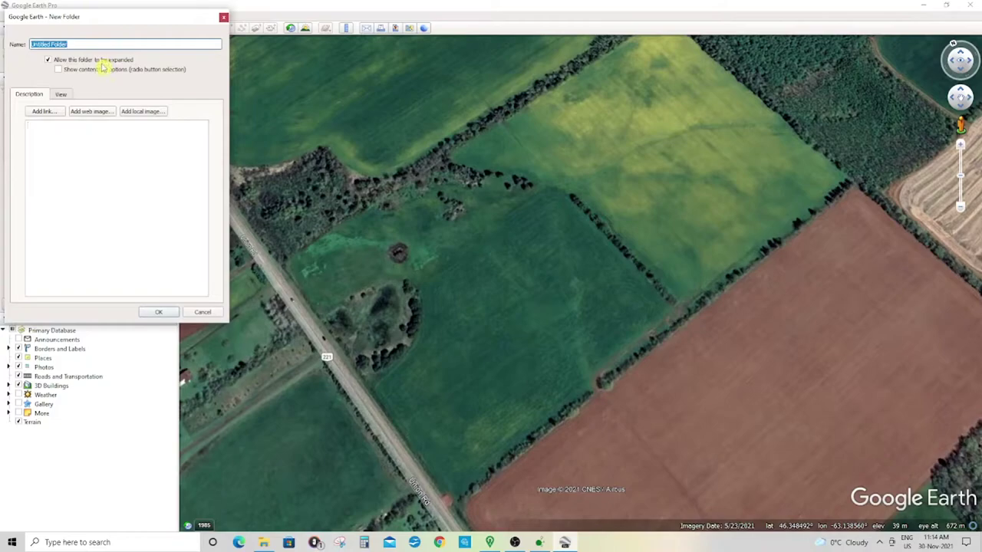
{"action": "type", "text": "Fi"}
{"action": "left_click", "coordinate": [158, 312]}
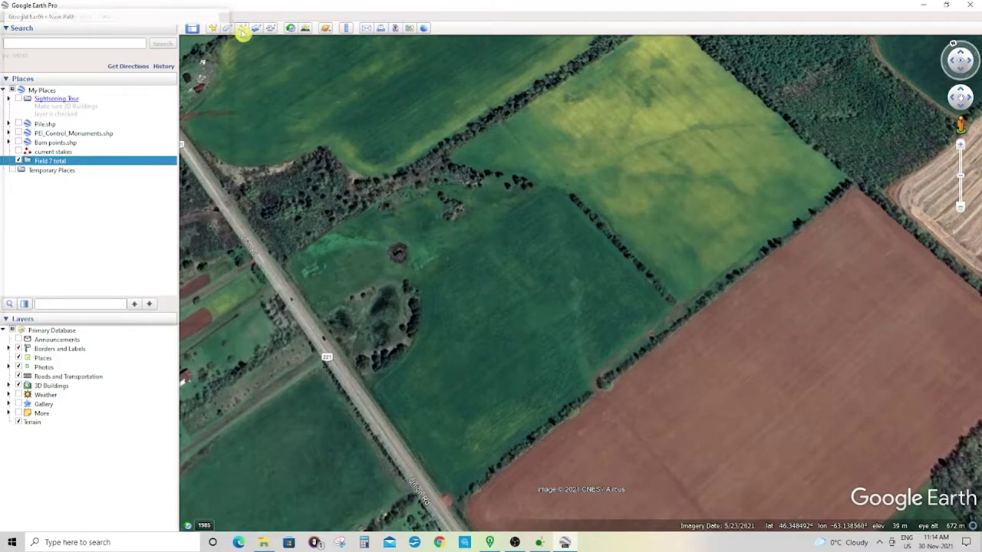
Step: Trace the field's outer edge as a closed path along the road and tree line
{"action": "left_click", "coordinate": [241, 30]}
{"action": "left_click", "coordinate": [285, 266]}
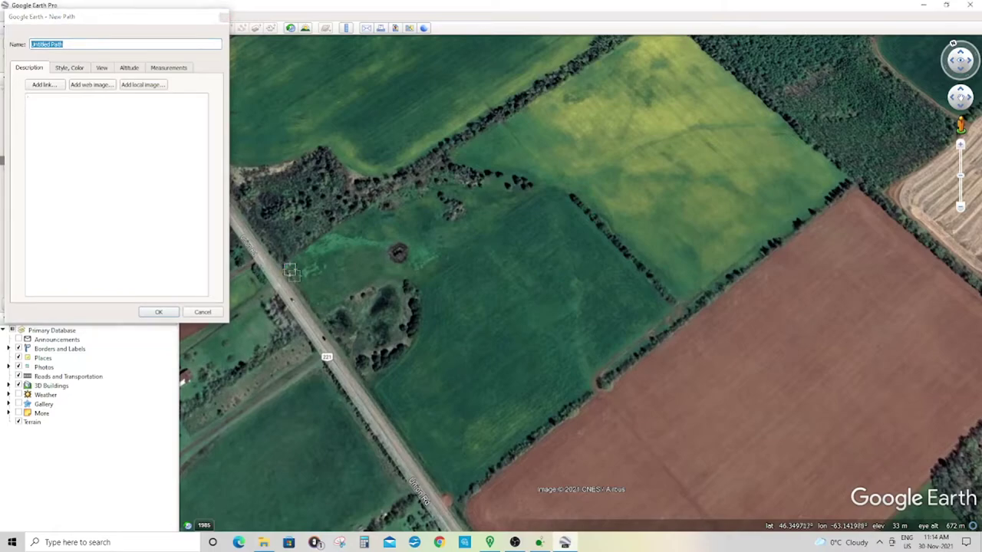
{"action": "left_click", "coordinate": [457, 498]}
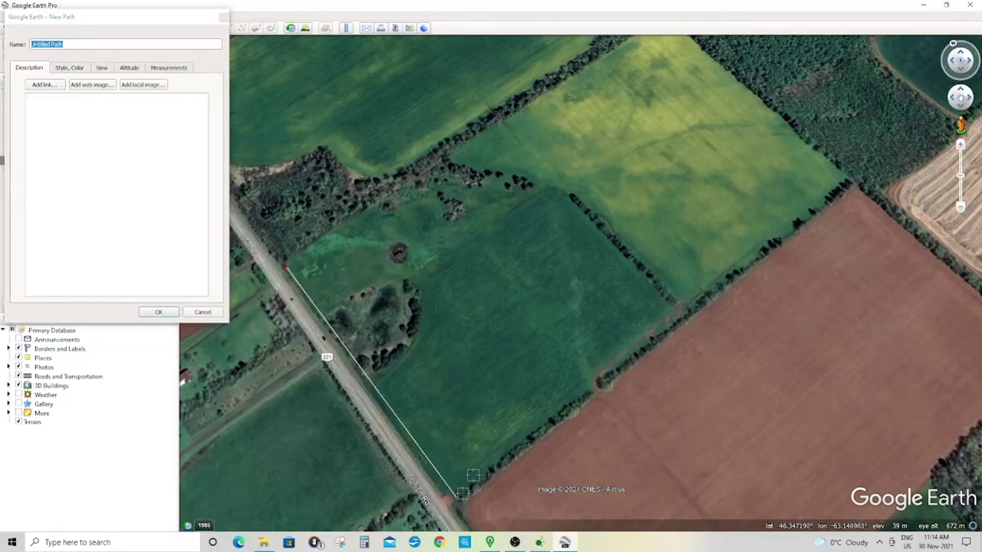
{"action": "left_click", "coordinate": [679, 316]}
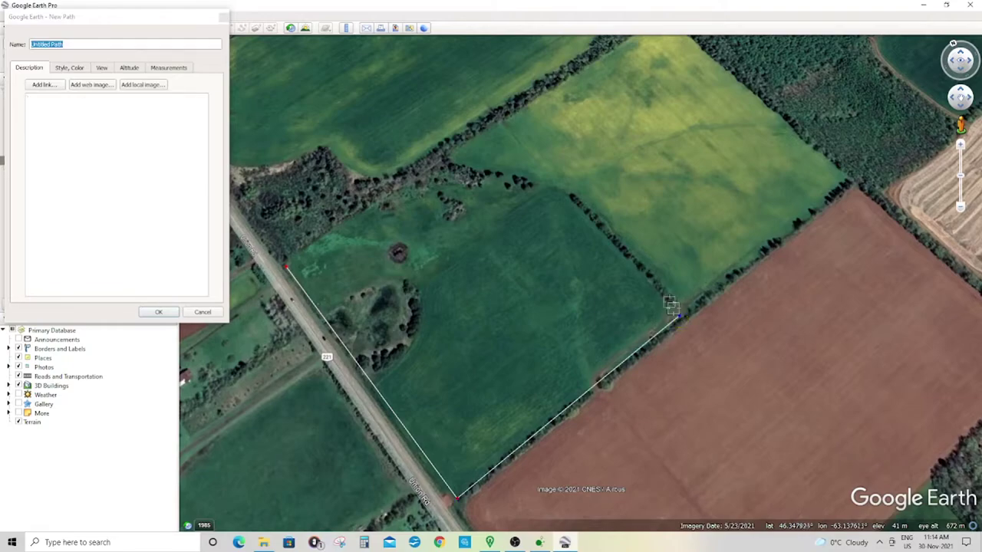
{"action": "left_click", "coordinate": [568, 195]}
{"action": "left_click", "coordinate": [529, 193]}
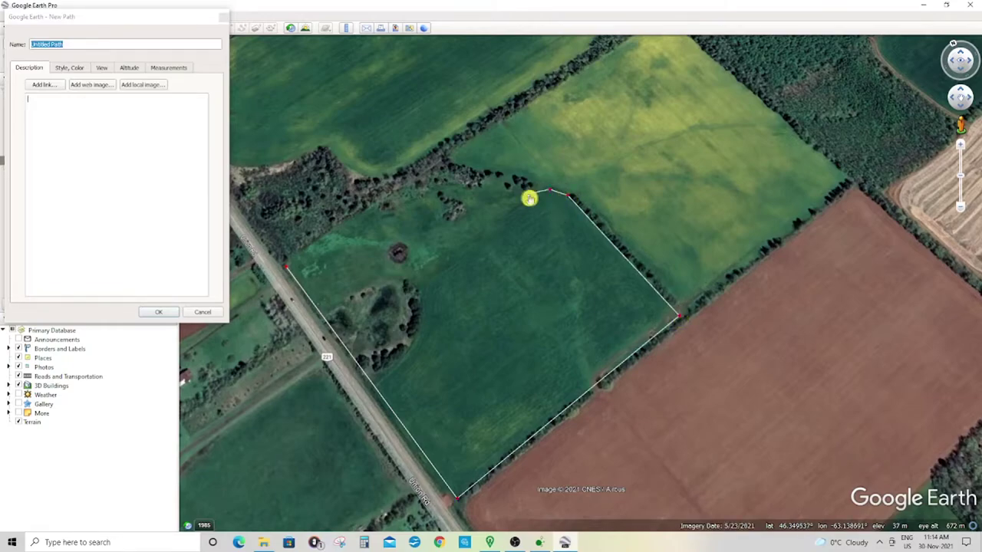
{"action": "left_click", "coordinate": [452, 186]}
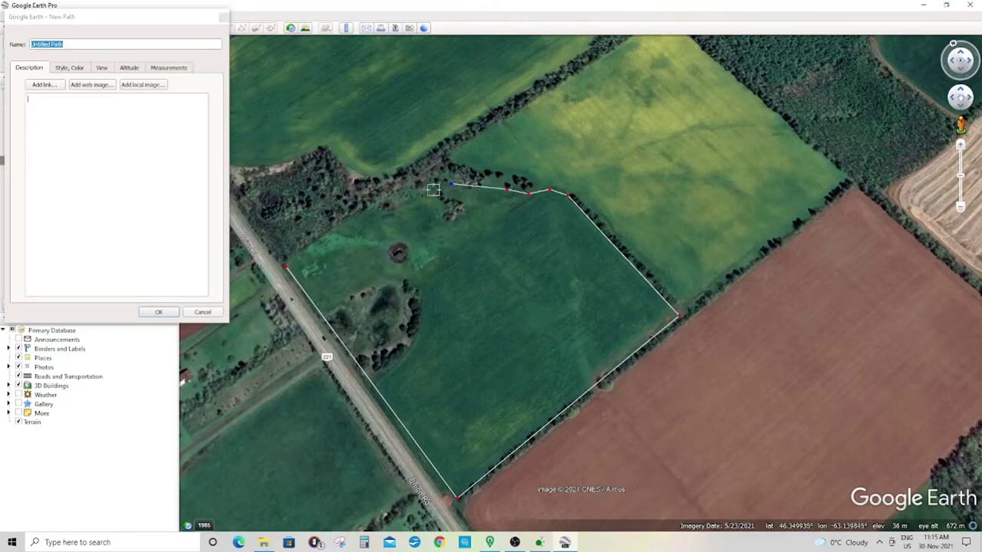
{"action": "left_click", "coordinate": [415, 201]}
{"action": "left_click", "coordinate": [390, 210]}
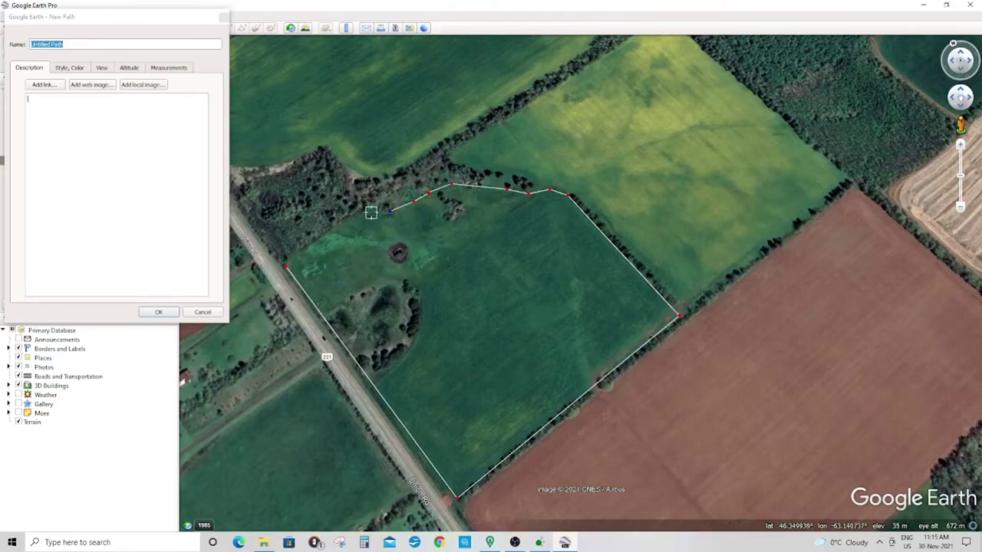
{"action": "left_click", "coordinate": [376, 207]}
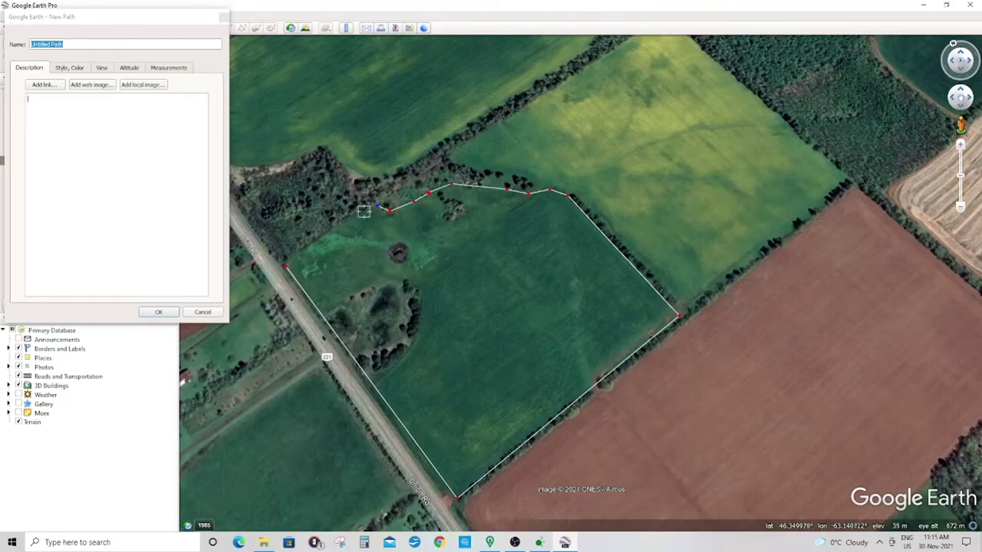
{"action": "left_click", "coordinate": [297, 257]}
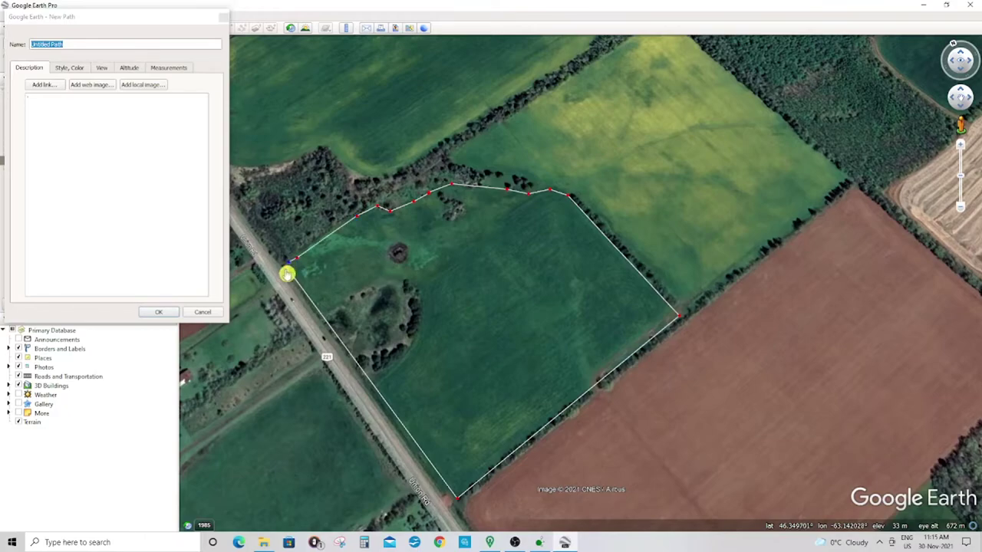
{"action": "left_click", "coordinate": [291, 266]}
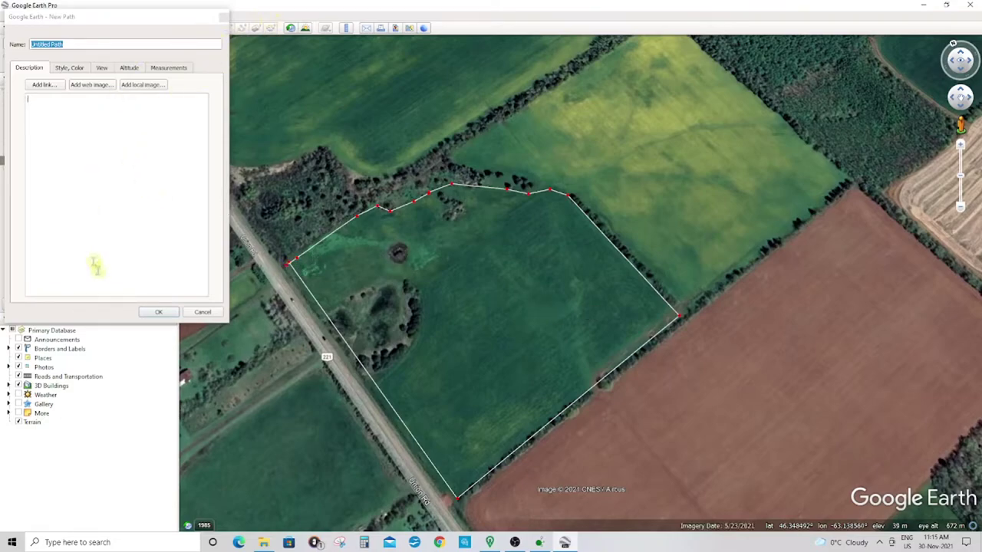
Step: Name the traced path 'Field 7' and save it in the Field 7 total folder
{"action": "left_click", "coordinate": [65, 45]}
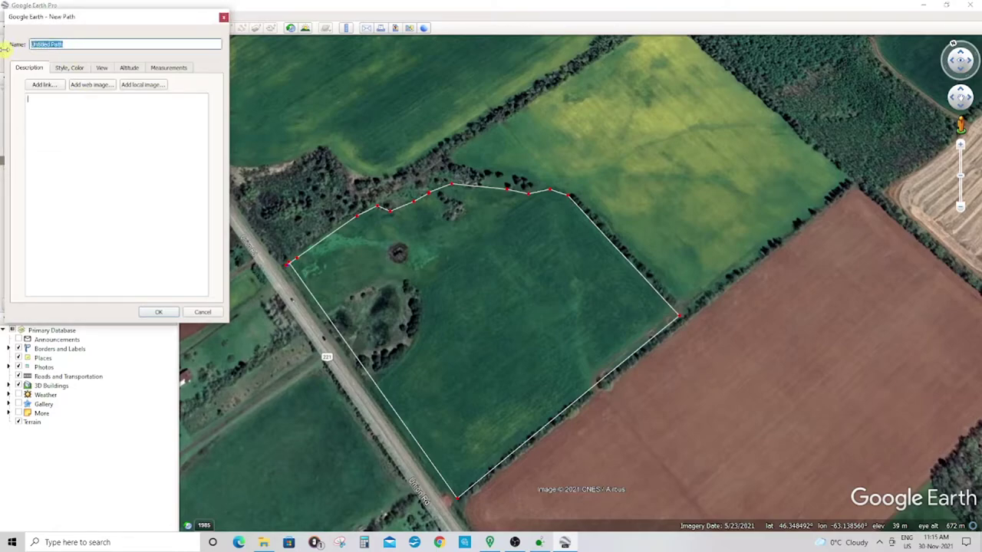
{"action": "type", "text": "Field 7"}
{"action": "left_click", "coordinate": [159, 312]}
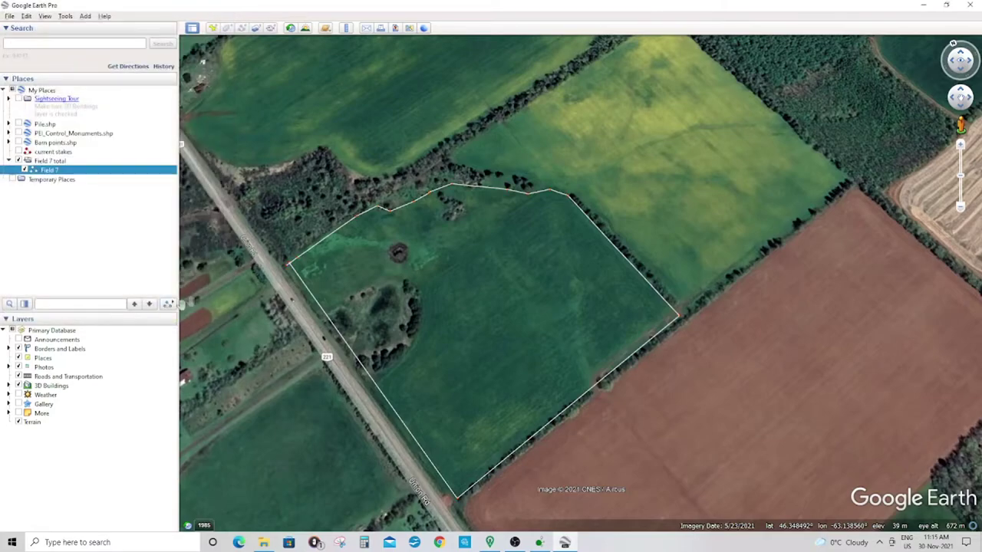
Step: Outline the pond beside the west road as a polygon named 'Big Pond'
{"action": "left_click", "coordinate": [229, 29]}
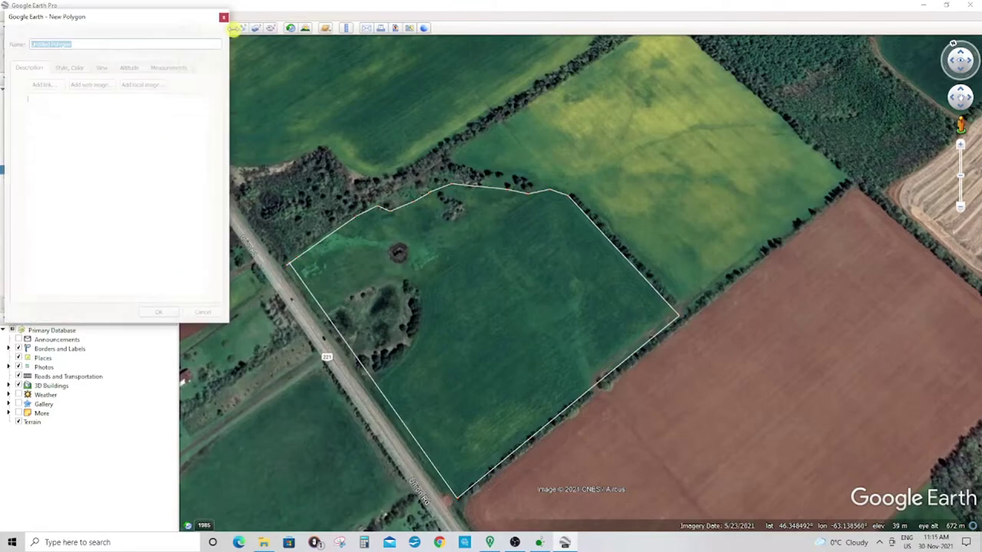
{"action": "left_click", "coordinate": [330, 314]}
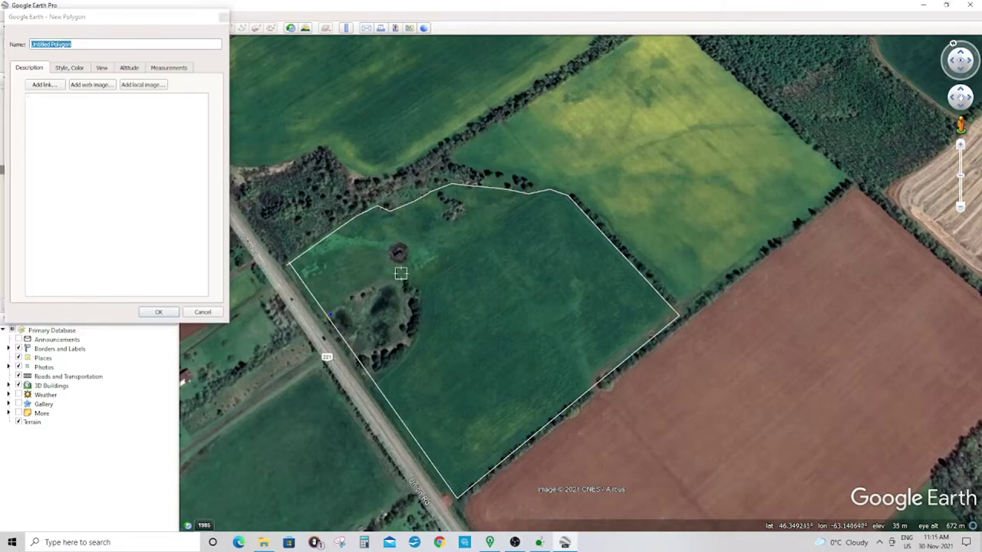
{"action": "left_click", "coordinate": [398, 281]}
{"action": "left_click", "coordinate": [422, 298]}
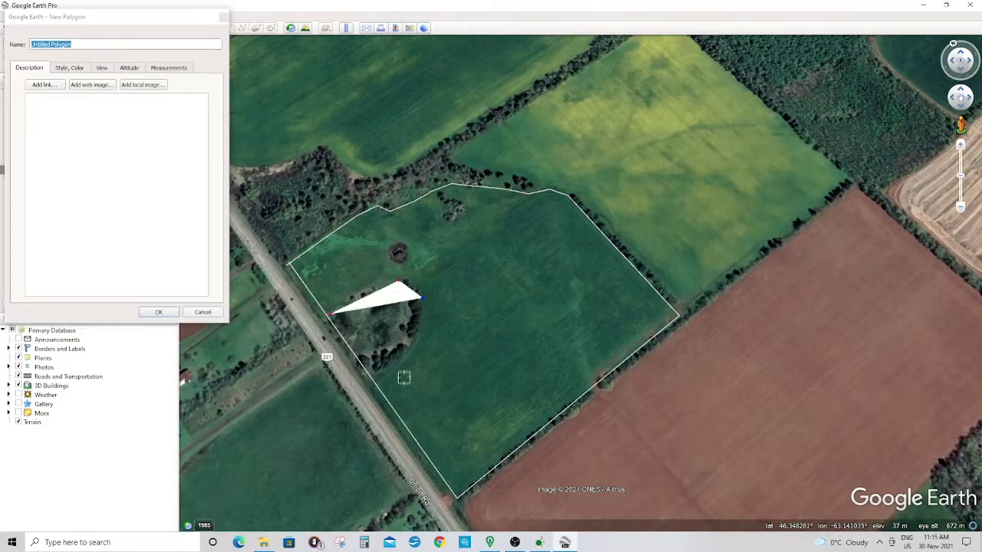
{"action": "left_click", "coordinate": [378, 377]}
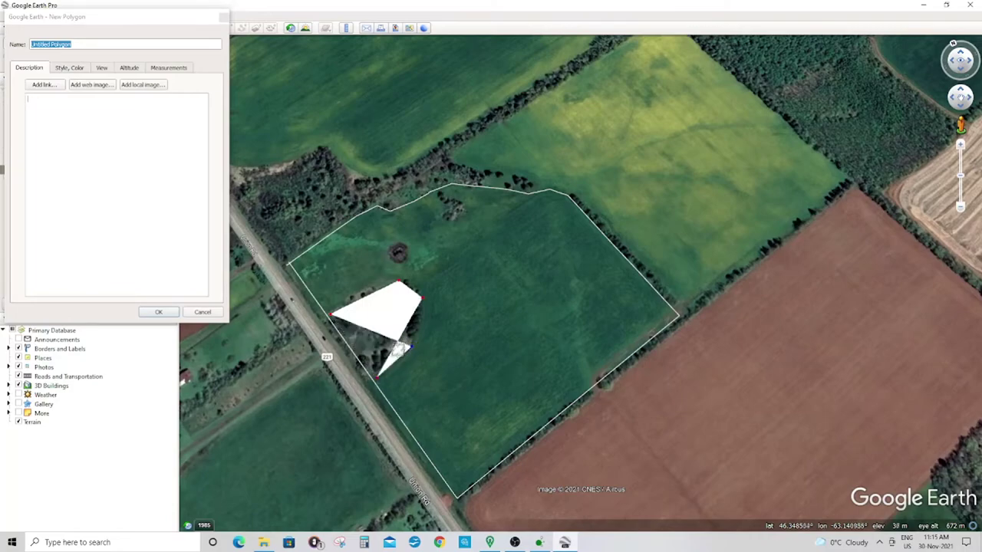
{"action": "left_click", "coordinate": [360, 357]}
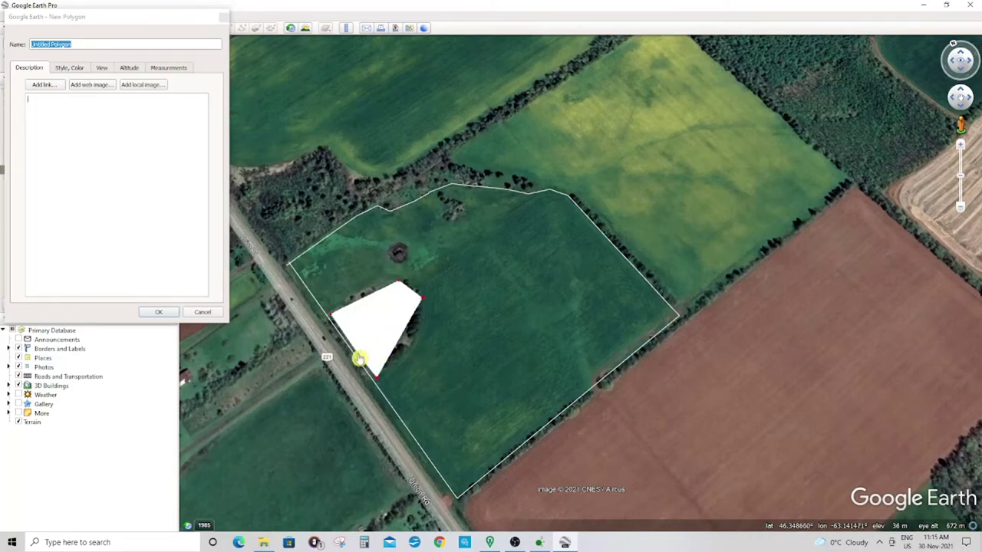
{"action": "left_click", "coordinate": [377, 381]}
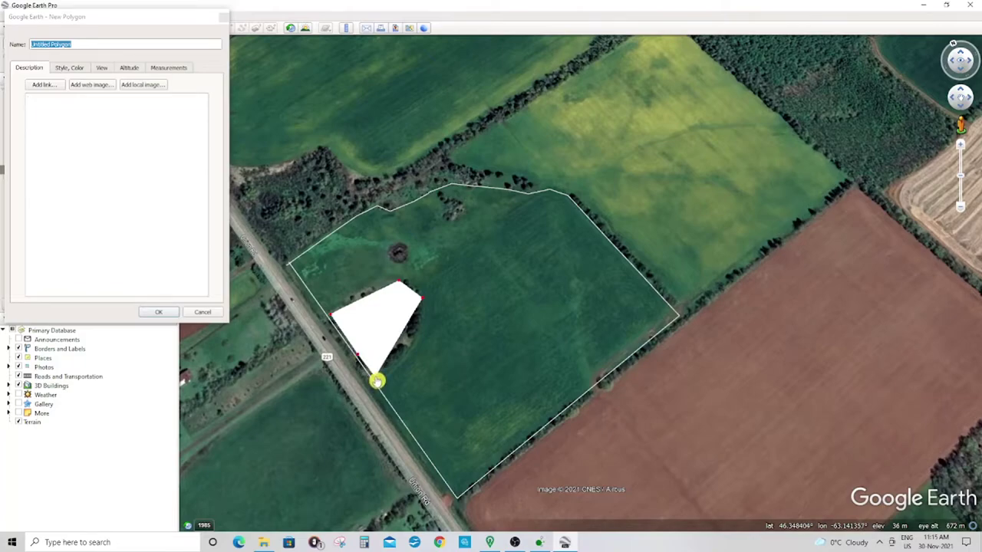
{"action": "left_click", "coordinate": [404, 345]}
{"action": "left_click", "coordinate": [391, 373]}
{"action": "left_click", "coordinate": [412, 346]}
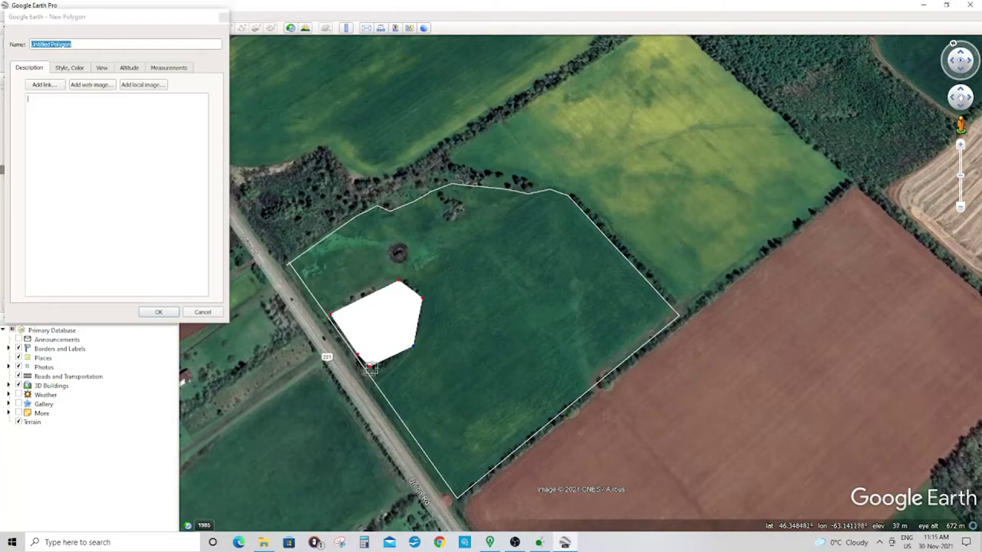
{"action": "left_click", "coordinate": [374, 379]}
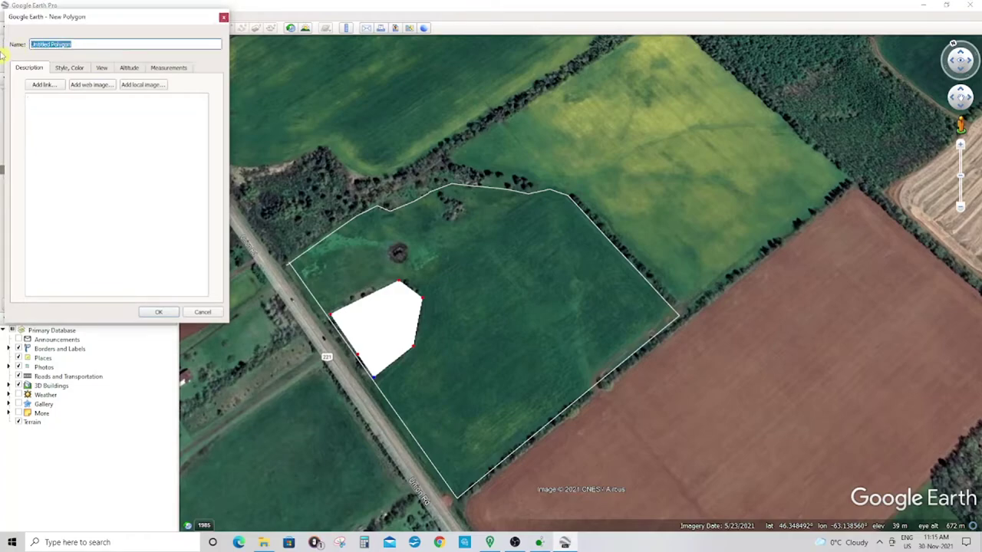
{"action": "type", "text": "Big Pond"}
{"action": "left_click", "coordinate": [173, 70]}
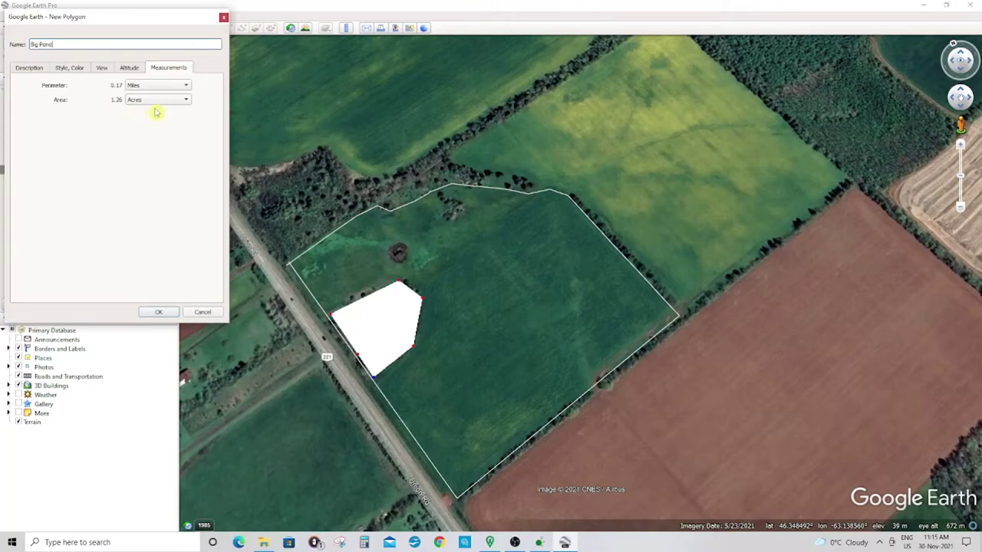
Step: Show Big Pond's area in hectares (0.51 ha) and save it to Field 7 total
{"action": "left_click", "coordinate": [160, 101]}
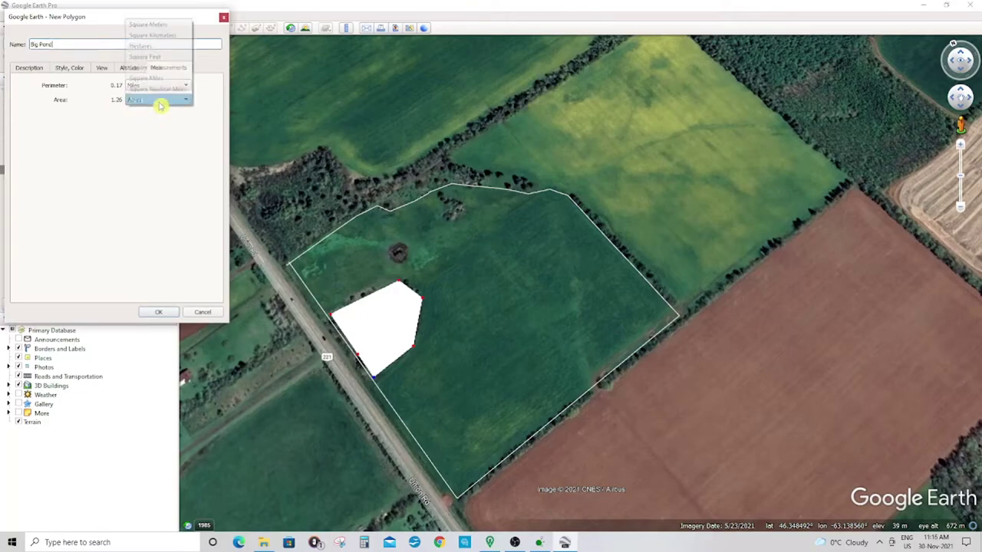
{"action": "left_click", "coordinate": [162, 48]}
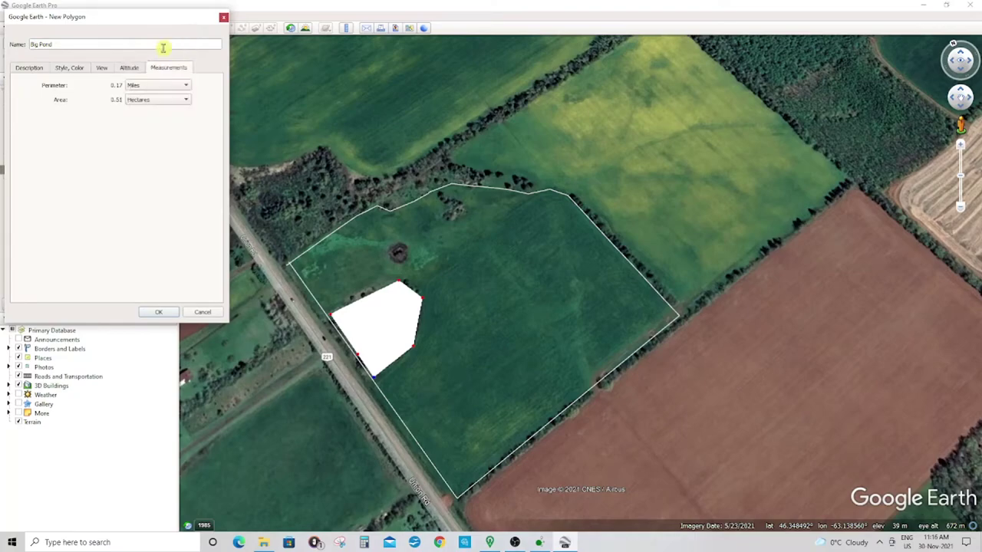
{"action": "left_click", "coordinate": [159, 312]}
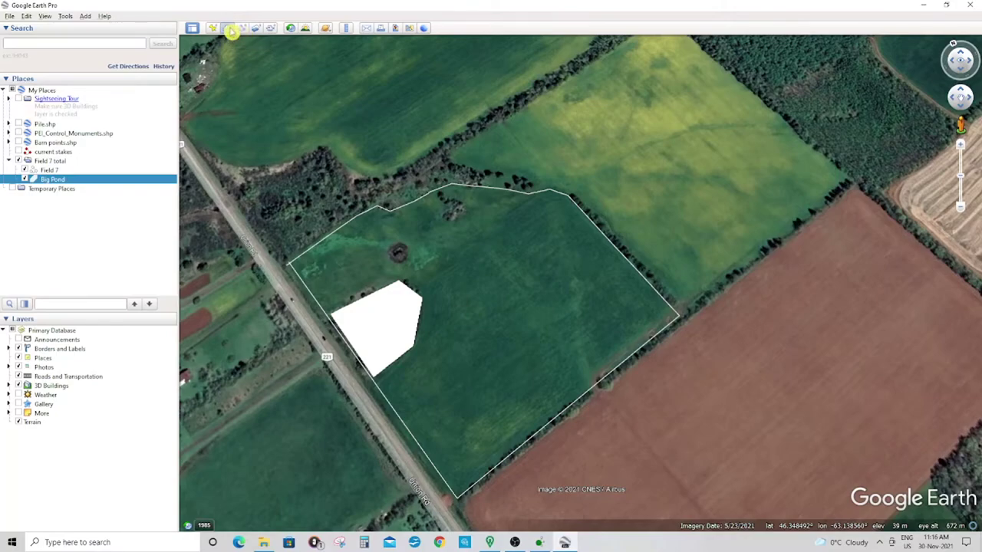
{"action": "left_click", "coordinate": [230, 30]}
Step: Draw a polygon over the narrow strip, rename it 'Ditch', and save it in Field 7 total
{"action": "left_click", "coordinate": [422, 278]}
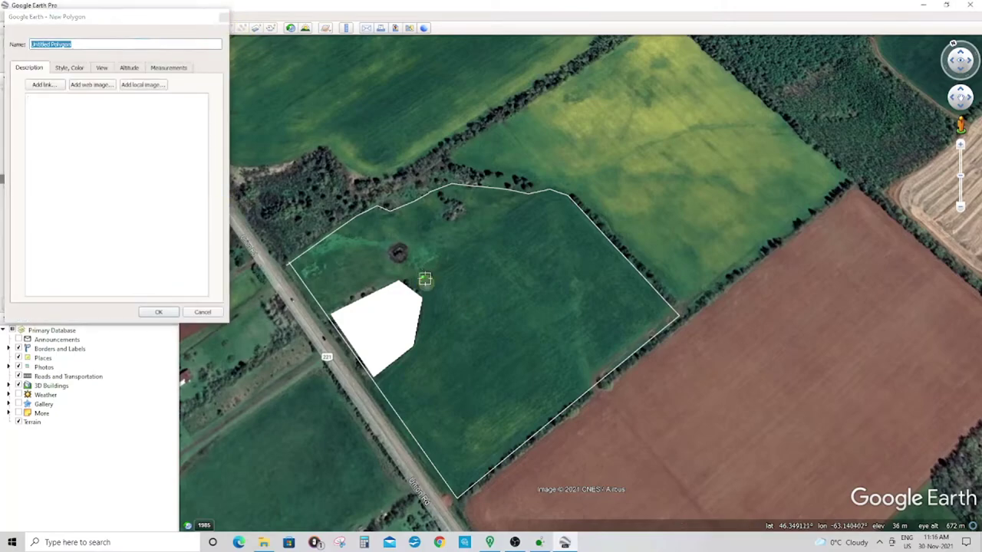
{"action": "left_click", "coordinate": [518, 216]}
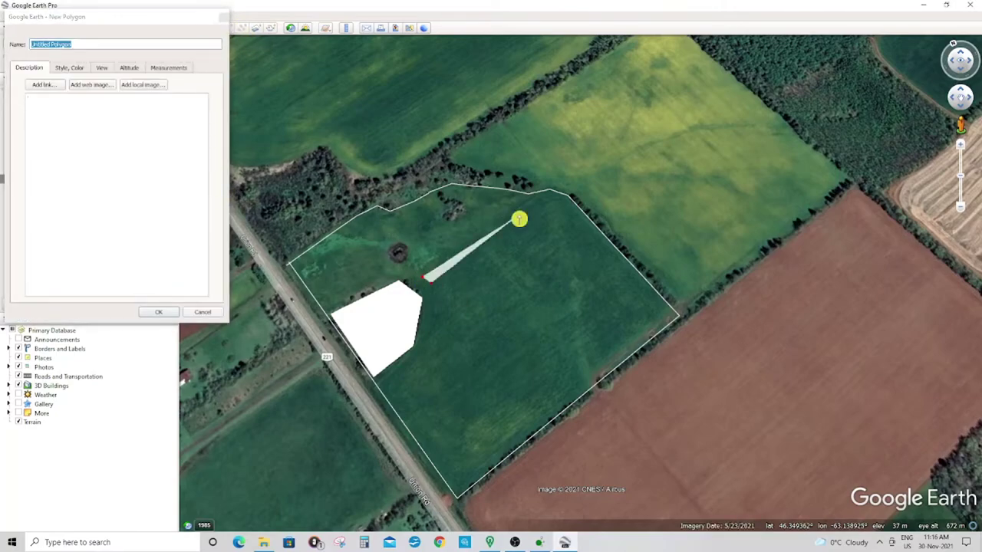
{"action": "double_click", "coordinate": [77, 44]}
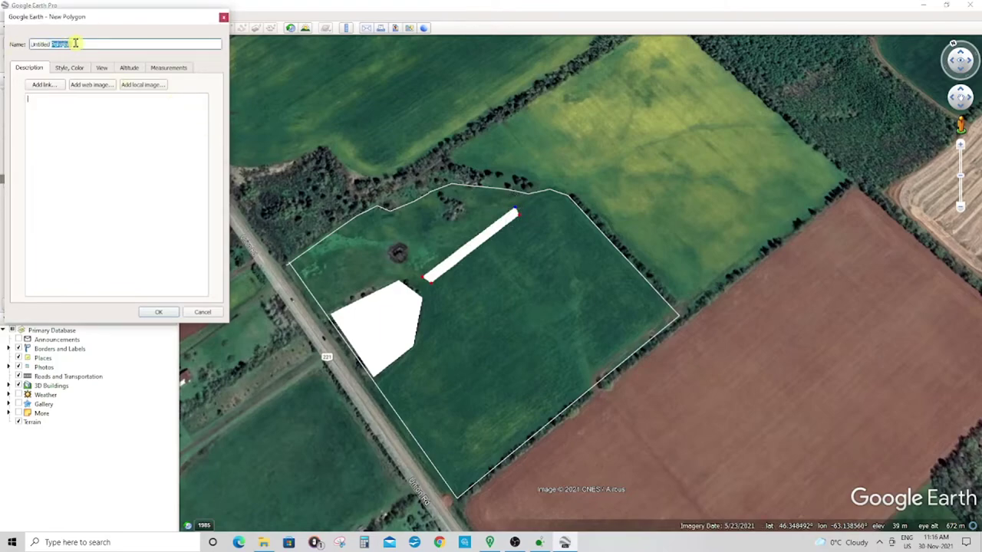
{"action": "key", "text": "BackSpace"}
{"action": "key", "text": "BackSpace"}
{"action": "key", "text": "BackSpace"}
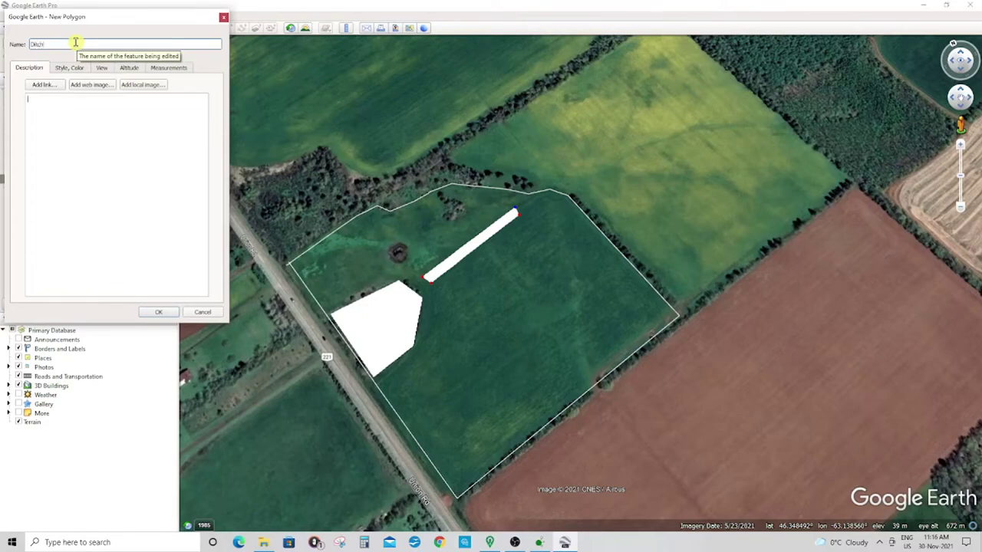
{"action": "type", "text": "Ditch"}
{"action": "left_click", "coordinate": [158, 313]}
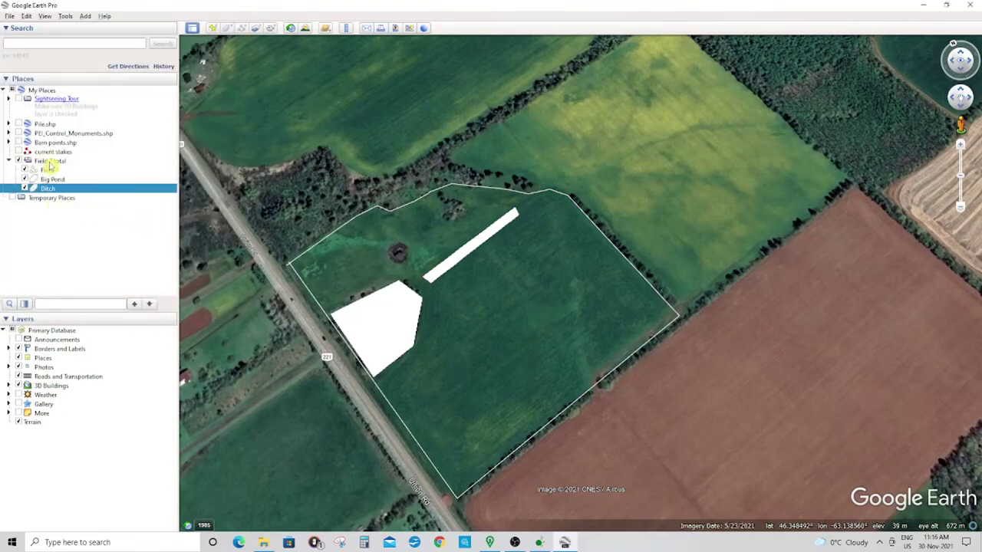
Step: Save the Field 7 total folder as 'Field 7 total.kml' (Kml type) in AgOpenGPS\Fields\Field 7
{"action": "left_click", "coordinate": [47, 162]}
{"action": "right_click", "coordinate": [47, 164]}
{"action": "left_click", "coordinate": [90, 239]}
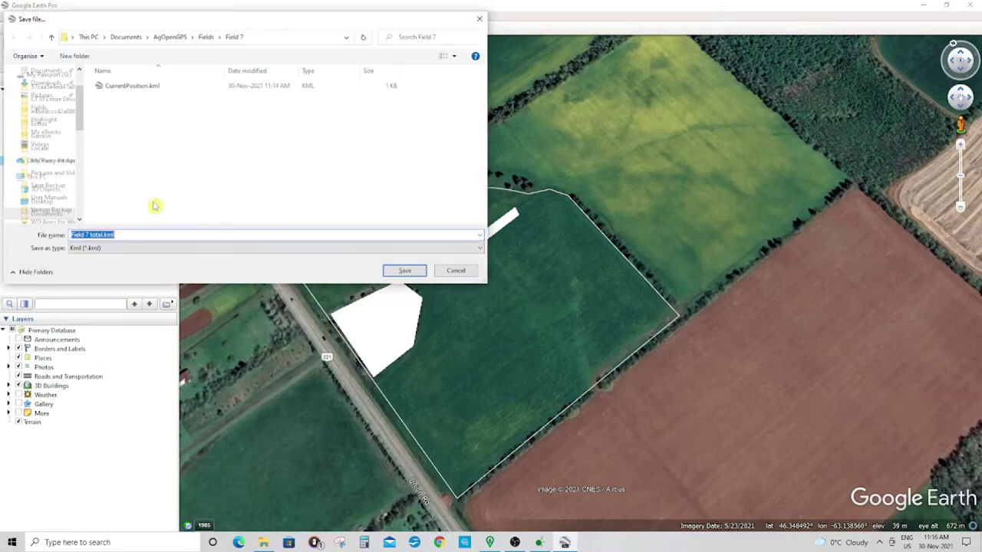
{"action": "left_click", "coordinate": [186, 250]}
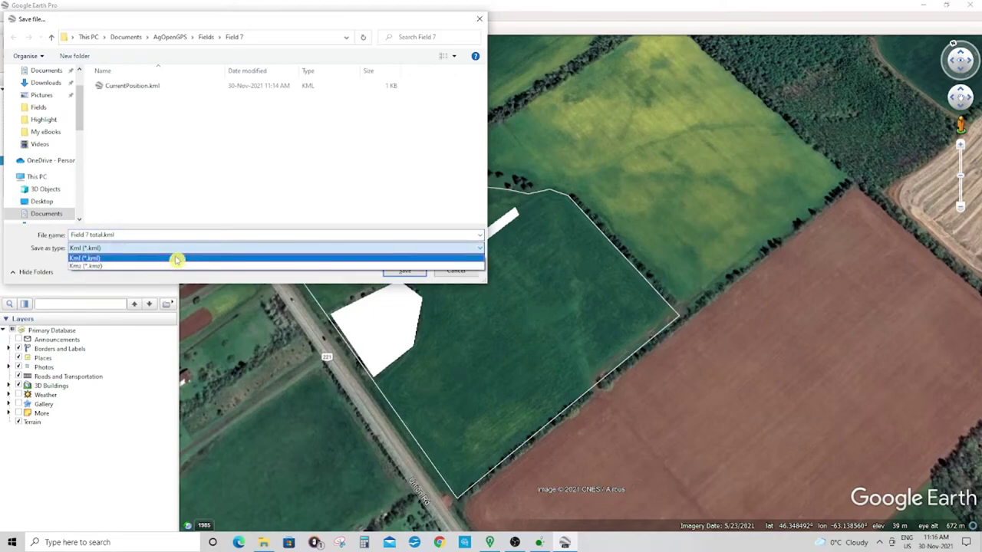
{"action": "left_click", "coordinate": [175, 258]}
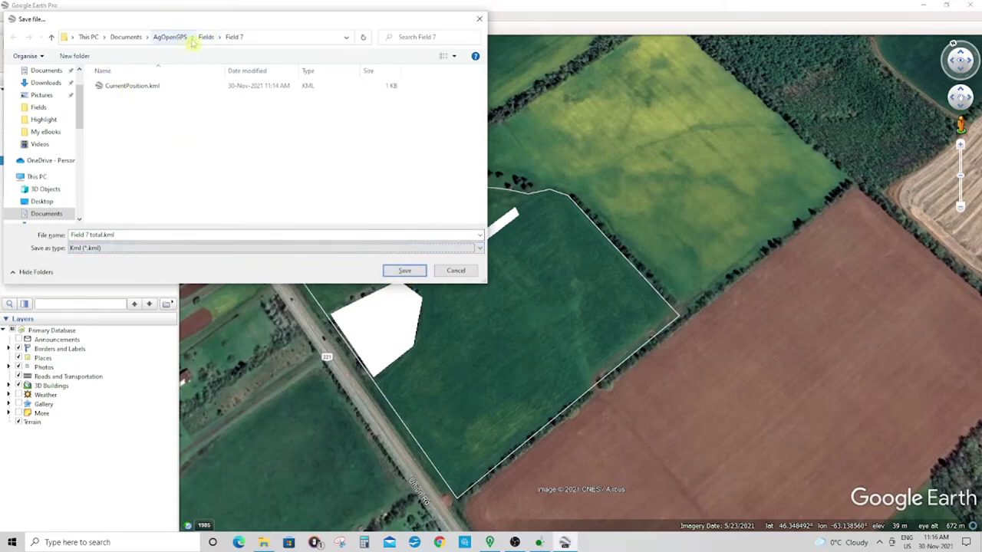
{"action": "left_click", "coordinate": [398, 272]}
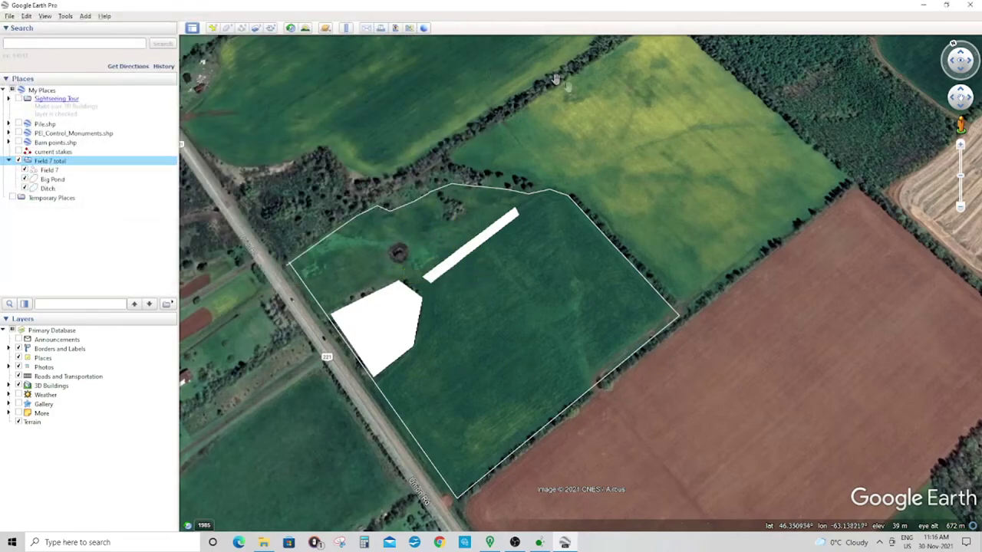
Step: Back in AgOpenGPS, start a multi-boundary (+++) KML boundary import for Field 7
{"action": "left_click", "coordinate": [493, 543]}
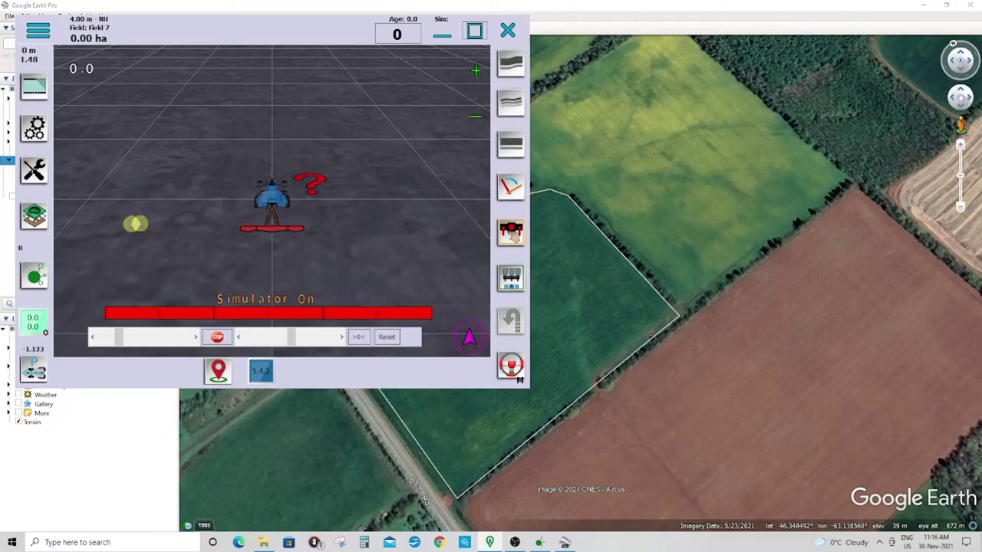
{"action": "left_click", "coordinate": [37, 217]}
{"action": "left_click", "coordinate": [79, 291]}
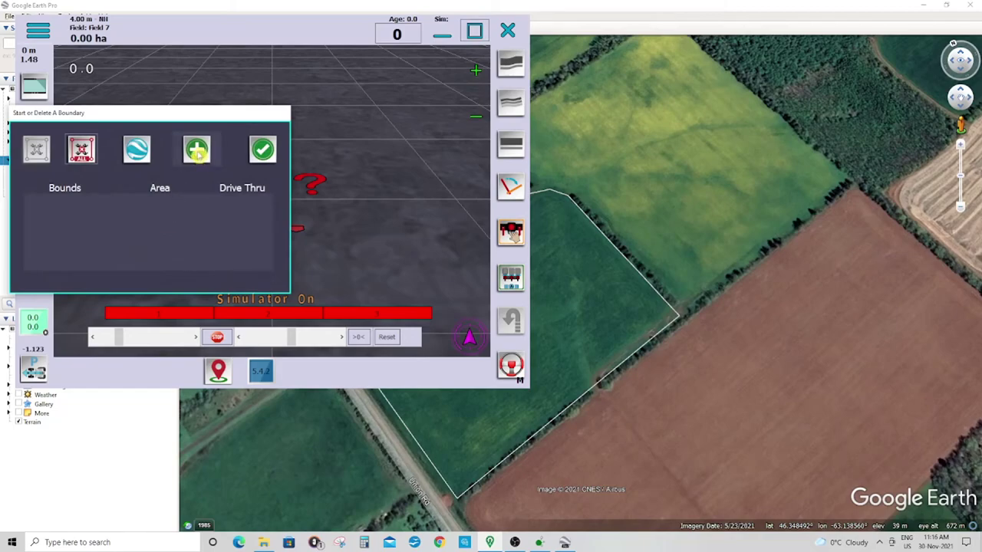
{"action": "left_click", "coordinate": [197, 151]}
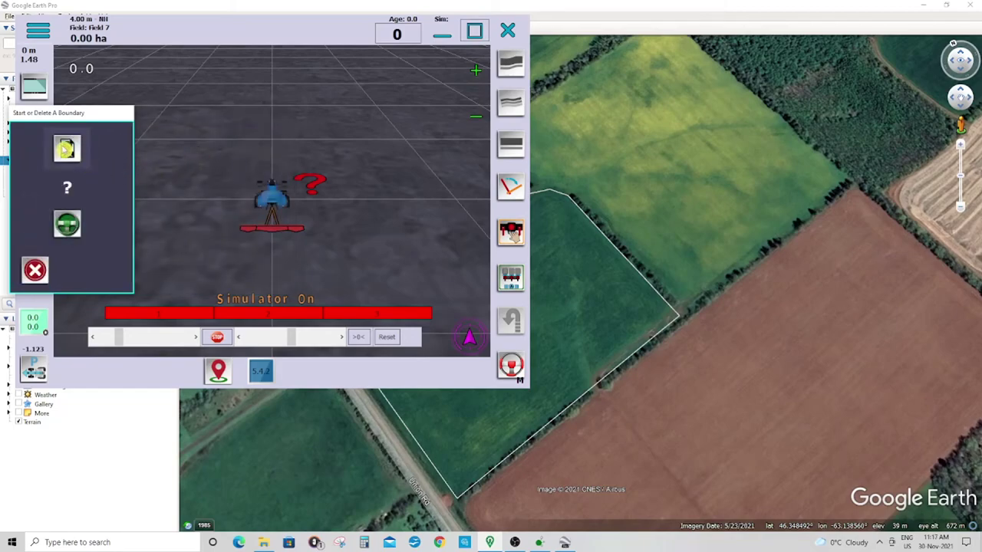
{"action": "left_click", "coordinate": [68, 150]}
{"action": "left_click", "coordinate": [69, 153]}
{"action": "left_click", "coordinate": [109, 162]}
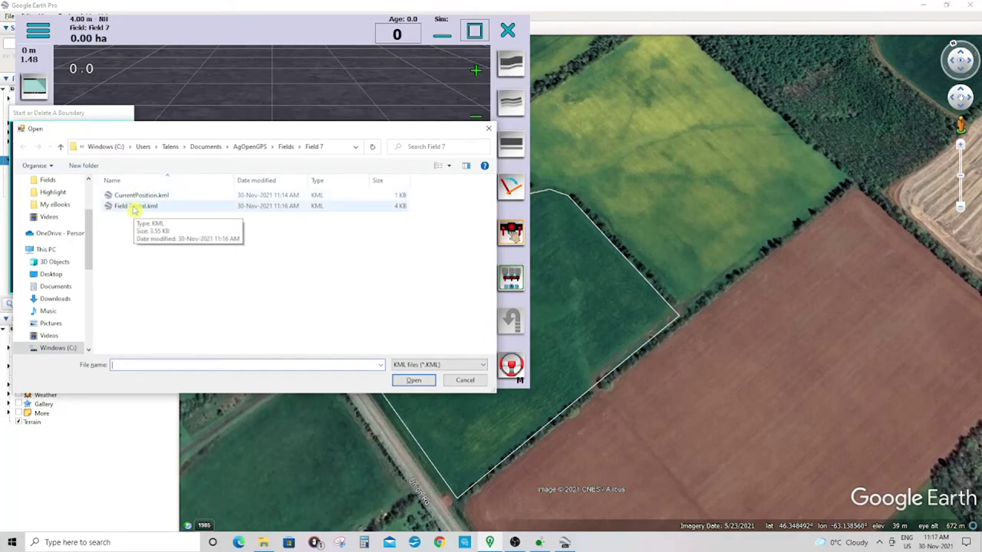
Step: Load boundaries from Field 7 total.kml, set Inner 3 to drive-through, and accept the import
{"action": "left_click", "coordinate": [134, 207]}
{"action": "left_click", "coordinate": [415, 380]}
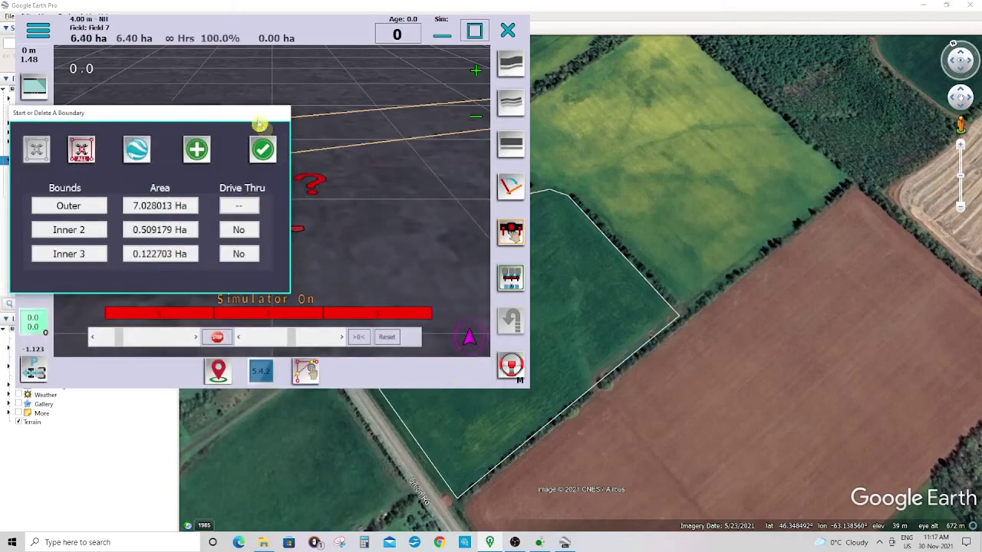
{"action": "left_click_drag", "start_coordinate": [248, 120], "coordinate": [259, 51]}
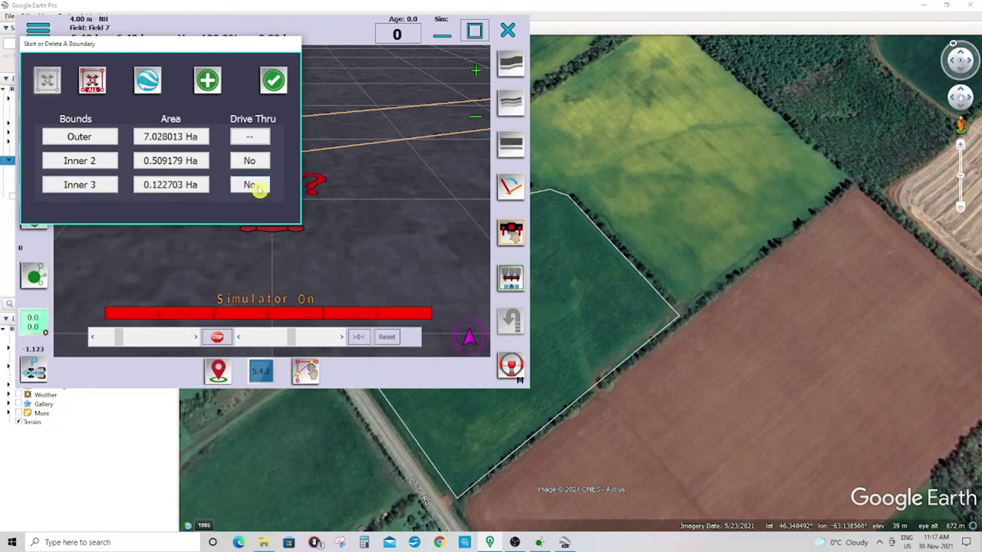
{"action": "left_click", "coordinate": [258, 188]}
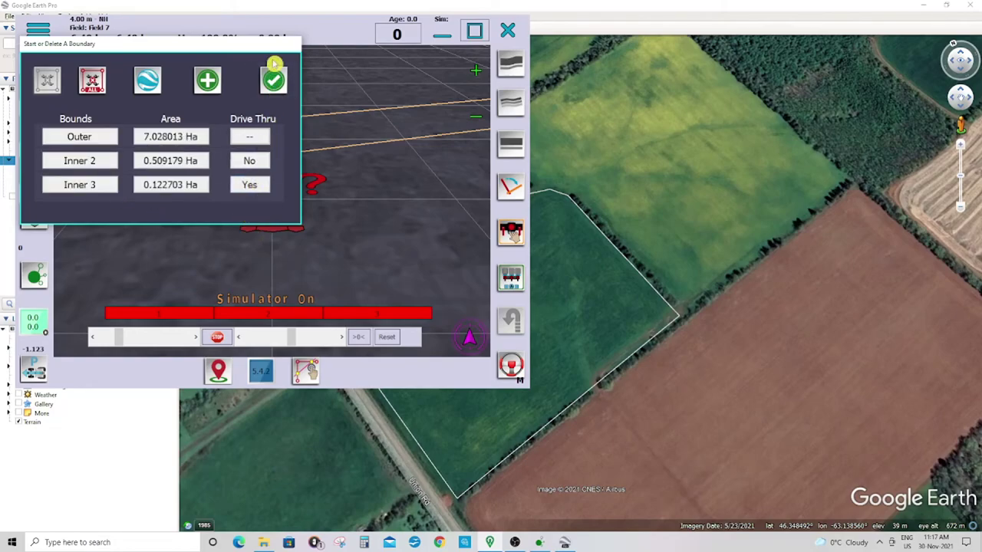
{"action": "left_click", "coordinate": [274, 80]}
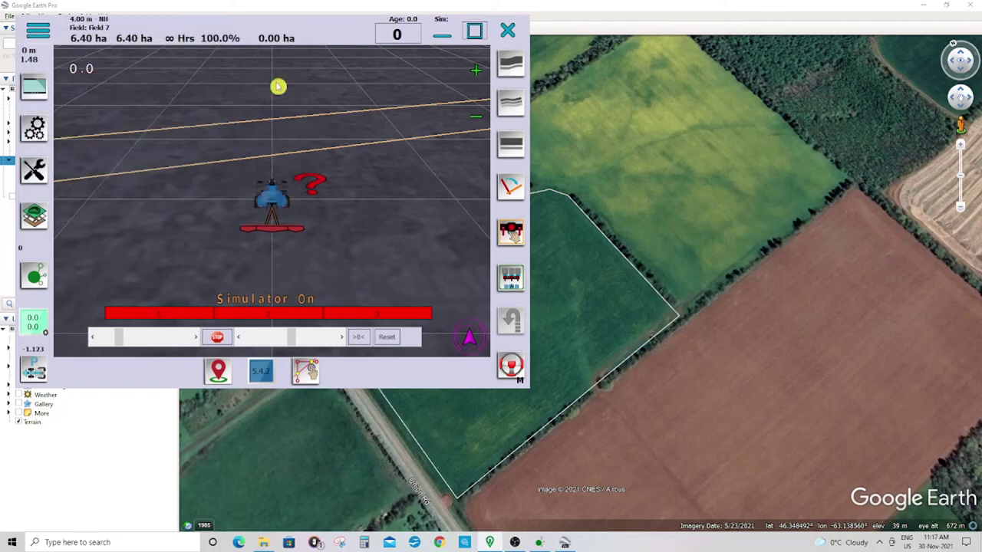